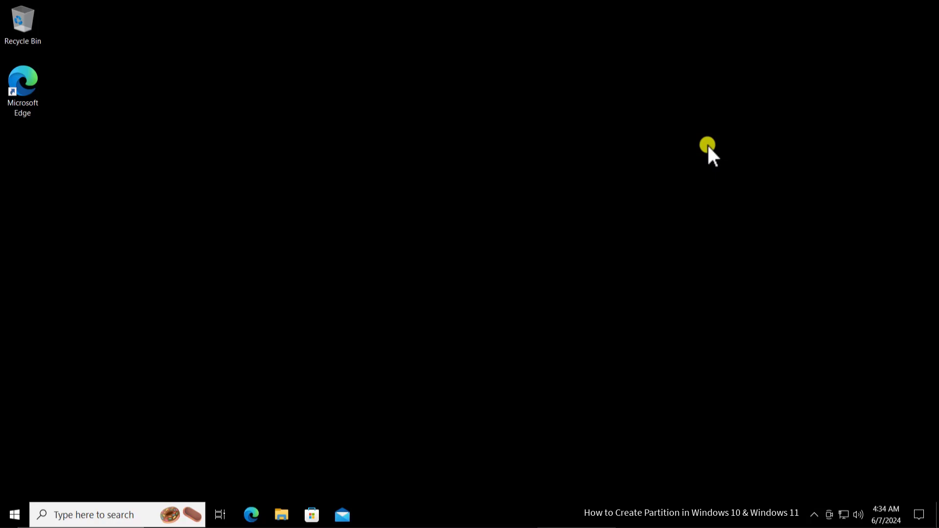
# Launch Disk Management from the Start button's right-click menu and close the duplicate window.
pyautogui.rightClick(15, 519)
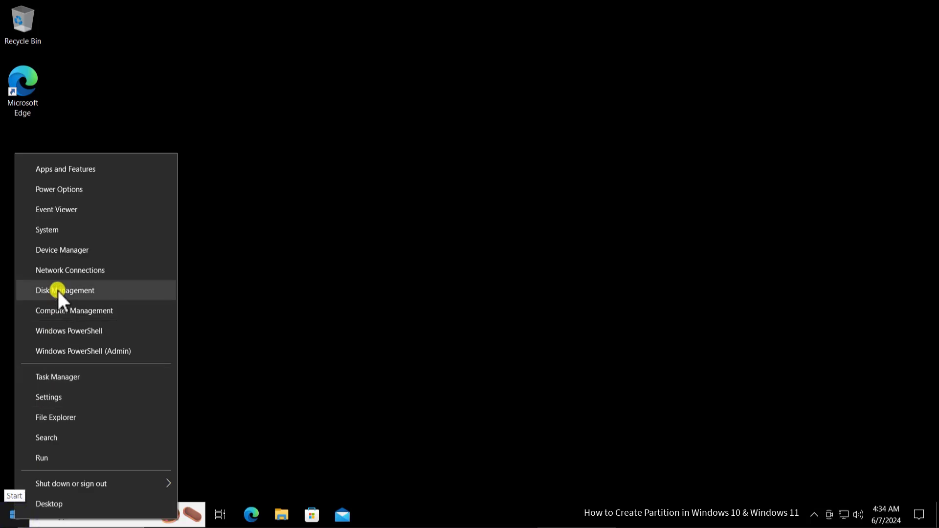
pyautogui.click(116, 290)
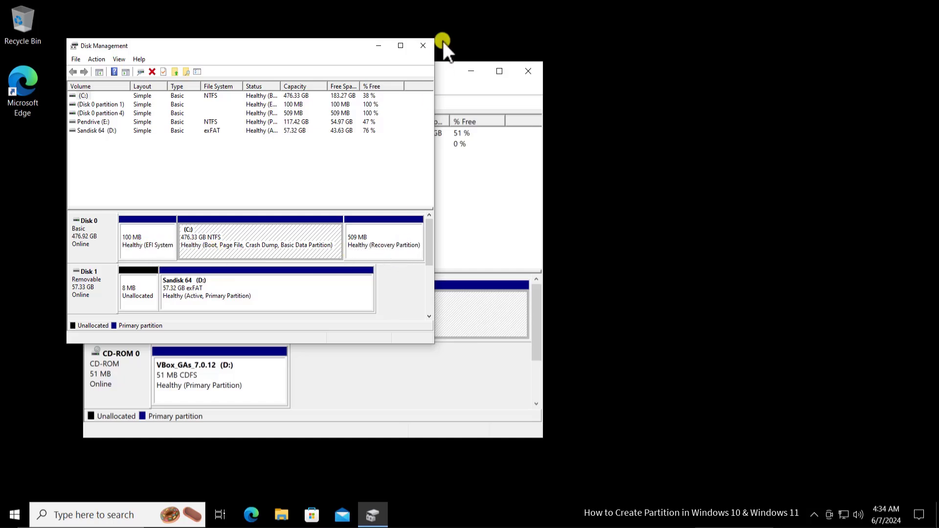
pyautogui.click(424, 46)
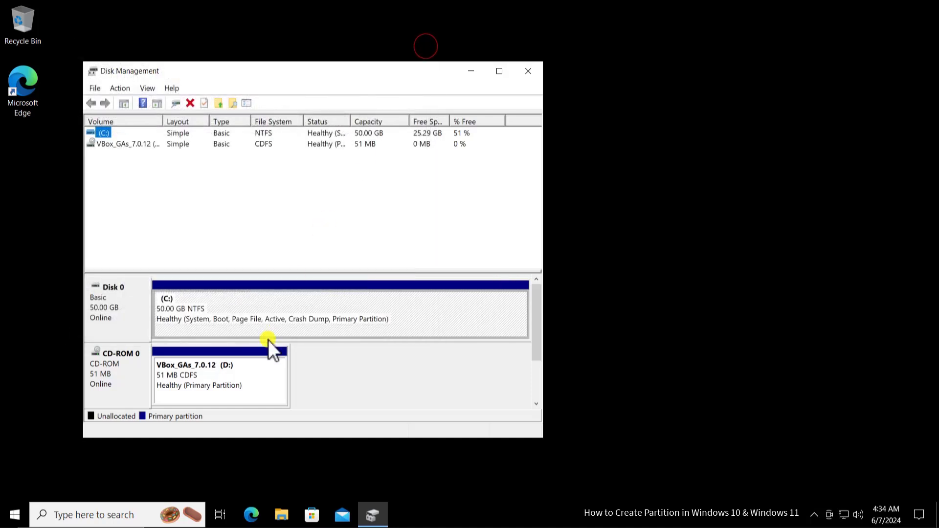
# Shrink C: by 10000 MB, leaving it at 40.23 GB with 9.77 GB unallocated.
pyautogui.rightClick(193, 309)
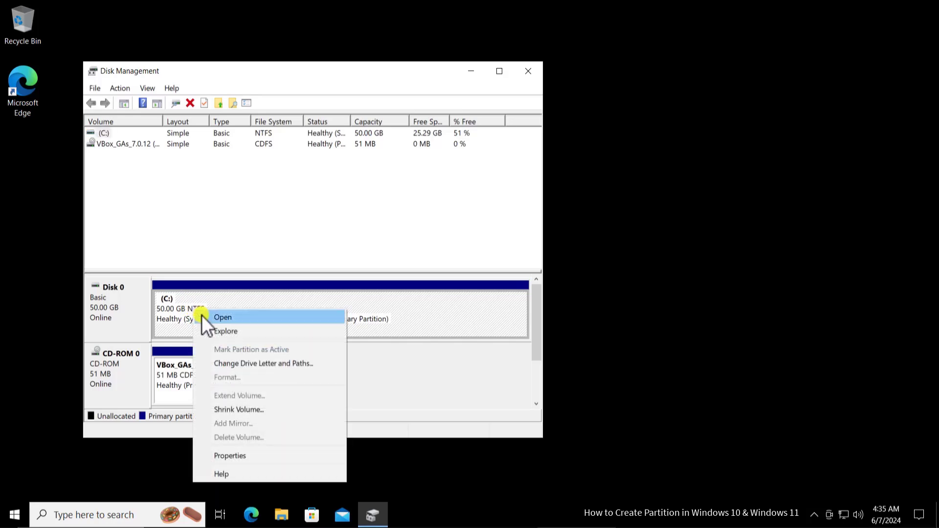
pyautogui.click(231, 409)
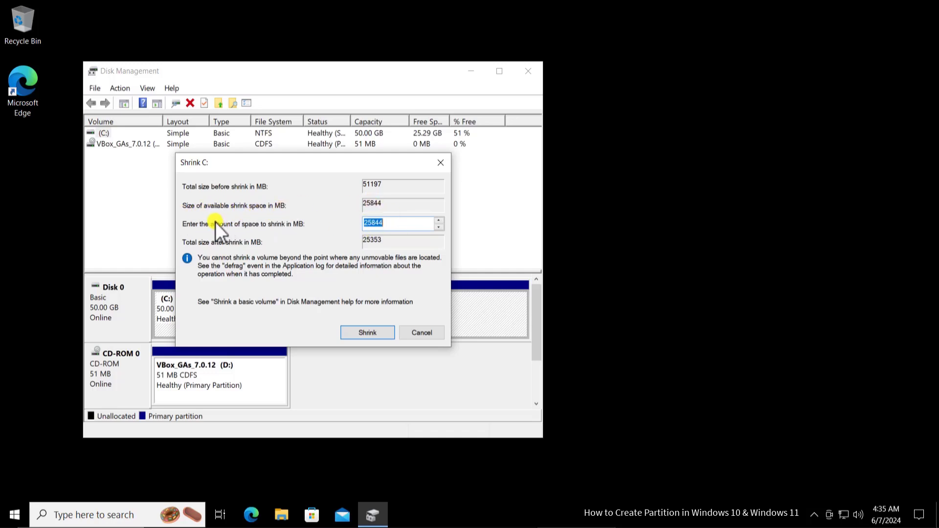
pyautogui.click(389, 223)
pyautogui.doubleClick(383, 220)
pyautogui.write('10000')
pyautogui.click(373, 333)
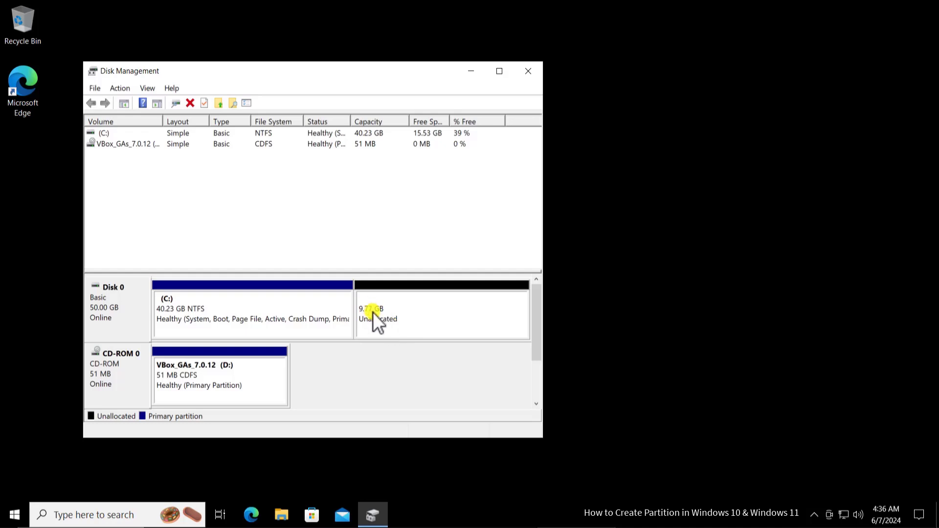
# Create a 10000 MB simple volume on the unallocated space with drive letter E: and NTFS.
pyautogui.rightClick(373, 312)
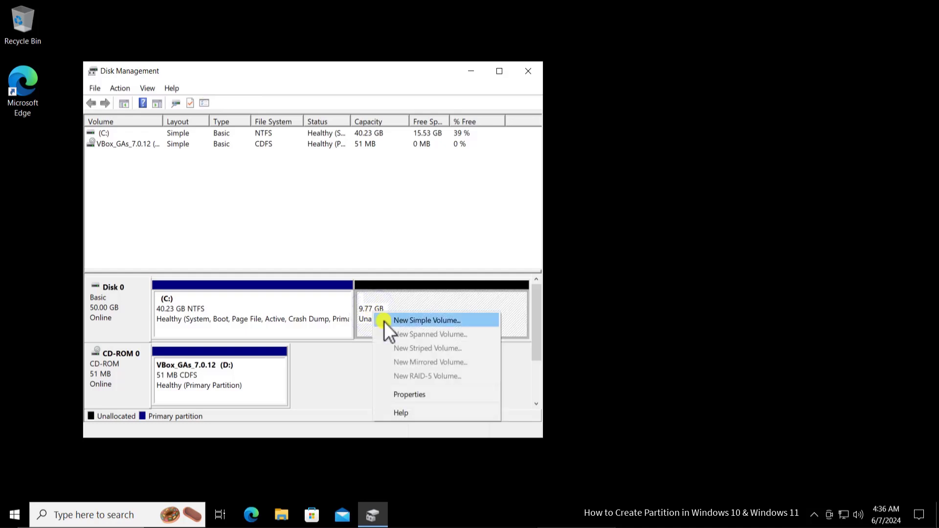
pyautogui.click(385, 322)
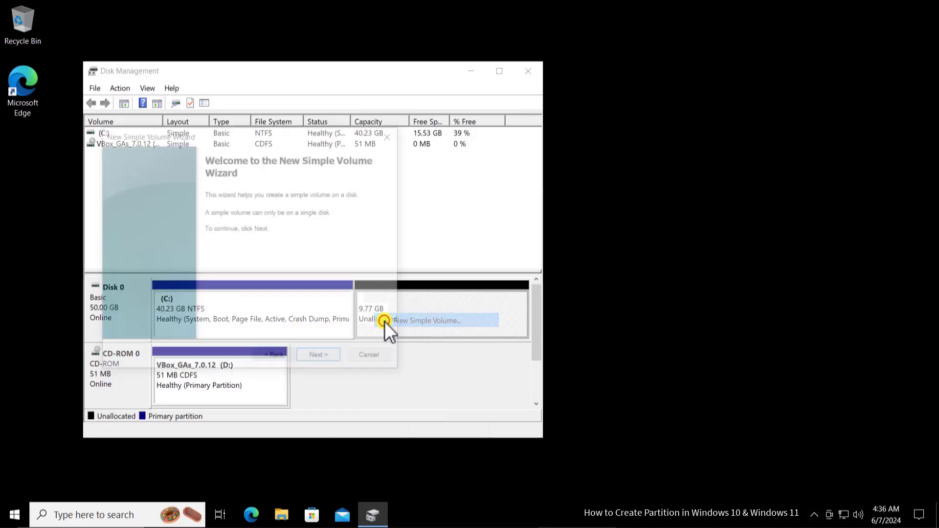
pyautogui.click(327, 362)
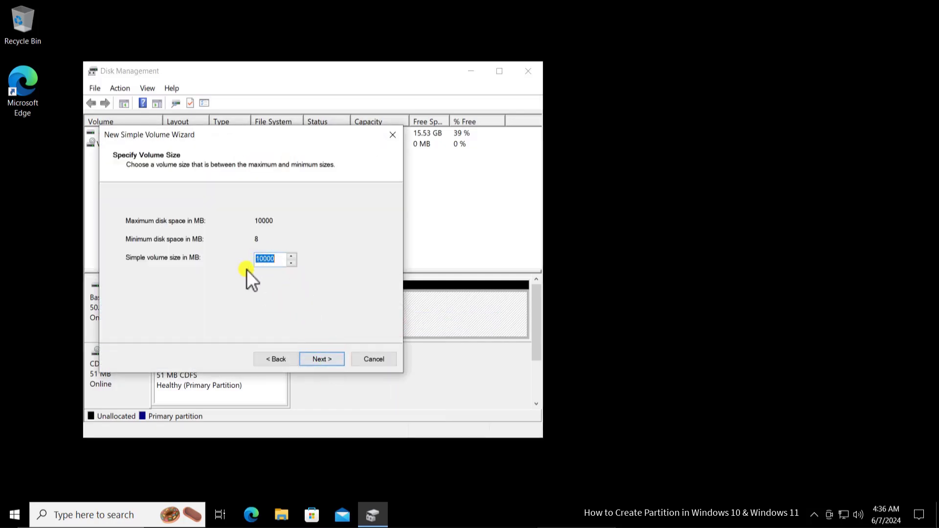
pyautogui.click(323, 358)
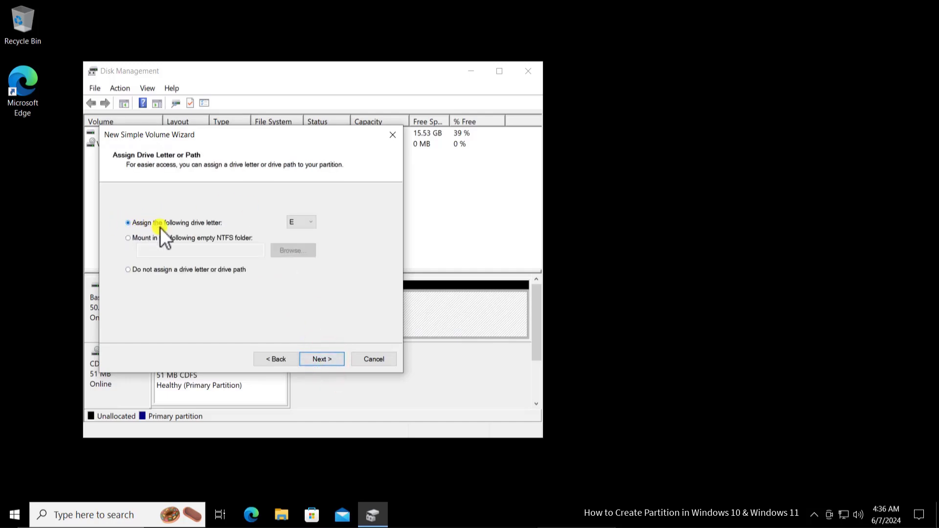
pyautogui.click(306, 222)
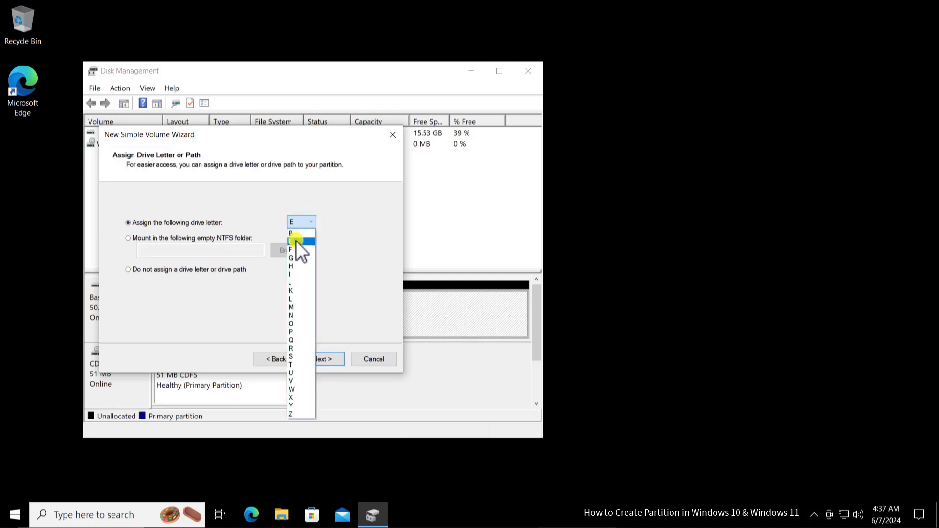
pyautogui.click(296, 241)
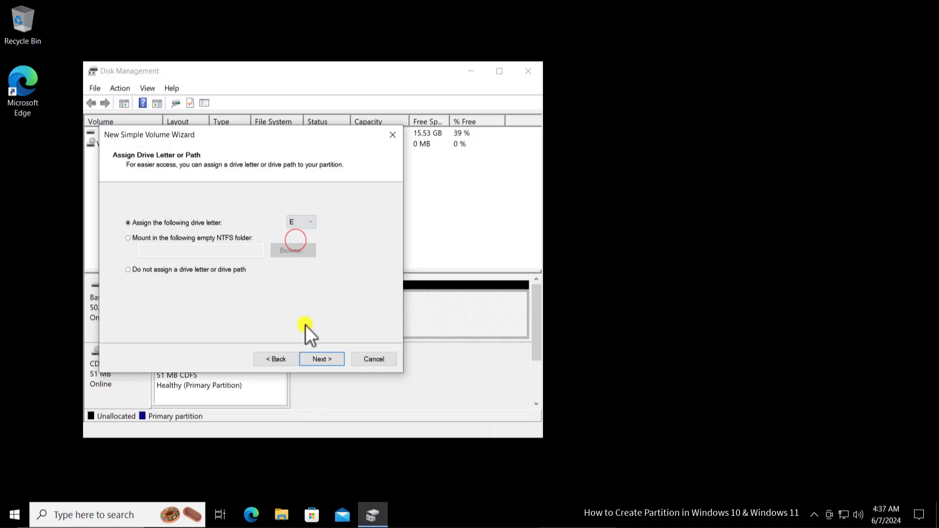
pyautogui.click(330, 361)
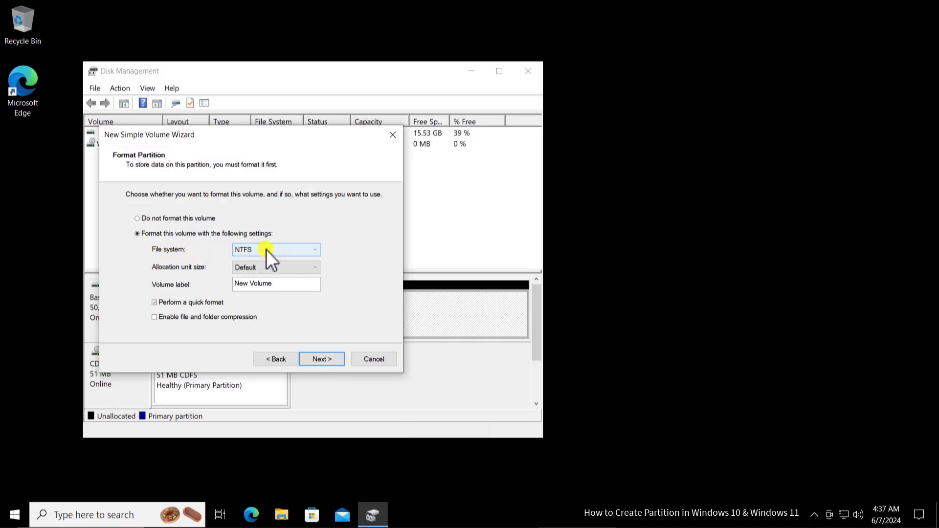
pyautogui.click(314, 251)
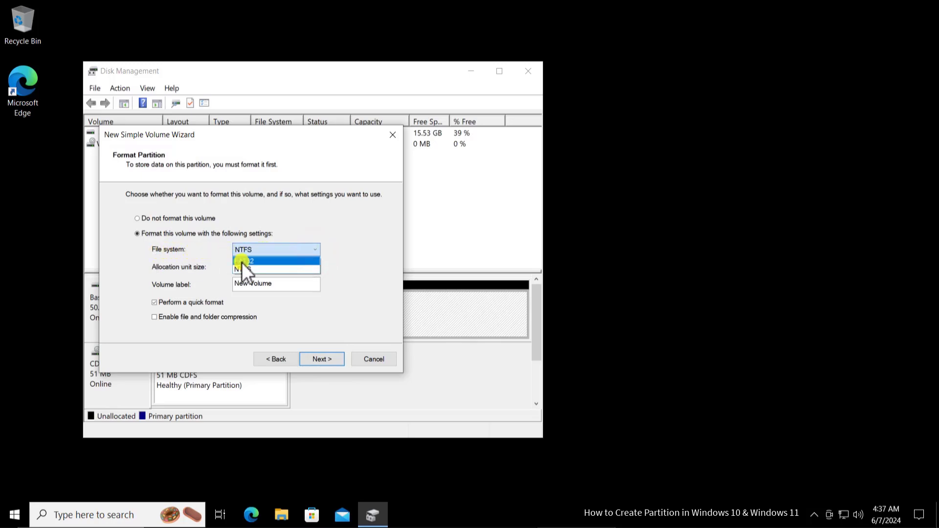
pyautogui.click(345, 258)
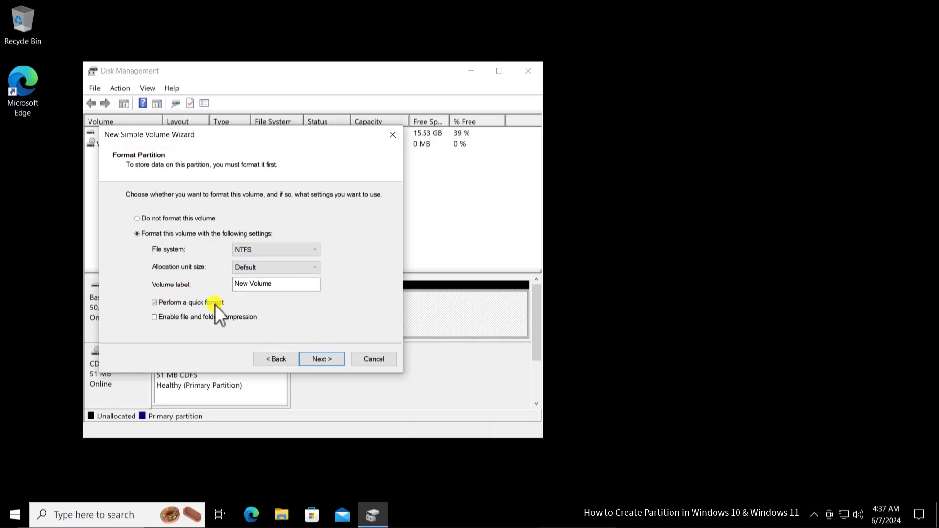
pyautogui.click(323, 358)
pyautogui.click(323, 360)
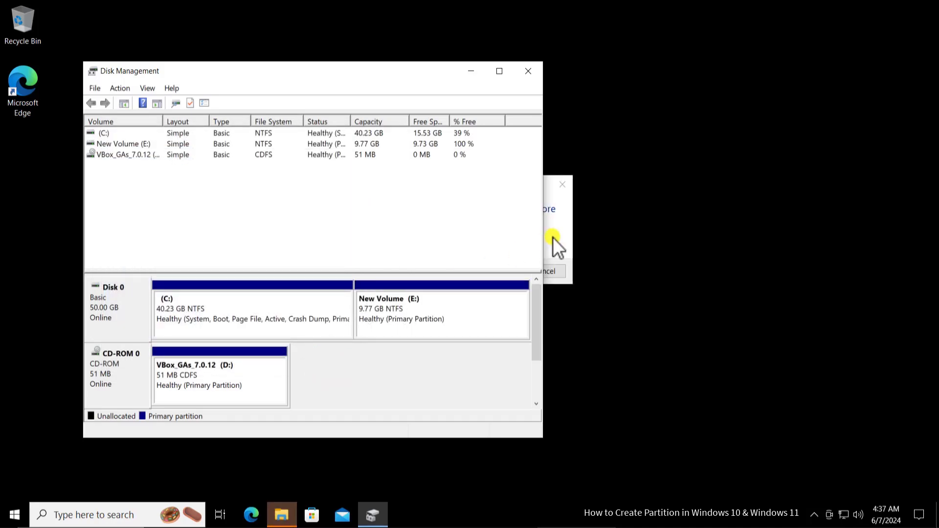
# Quick-format New Volume (E:) as NTFS, accepting the erase warning and the completion message.
pyautogui.click(555, 237)
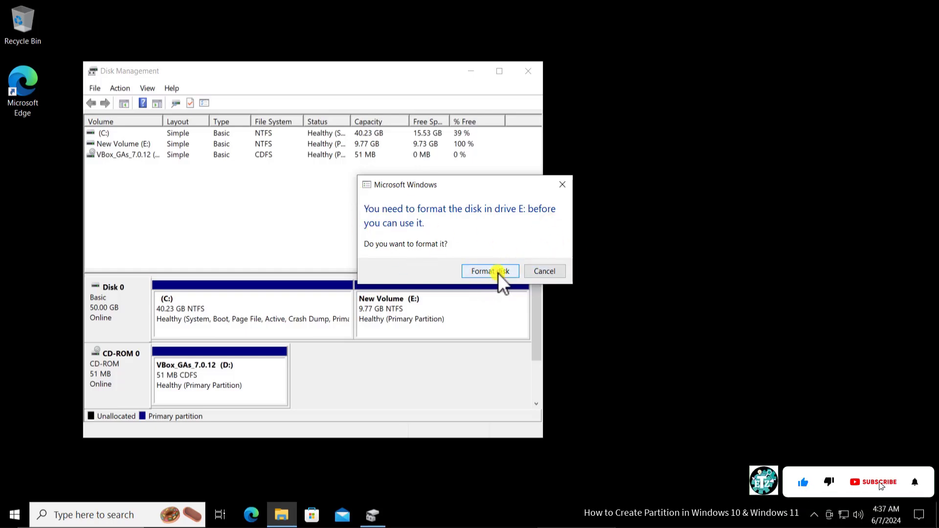
pyautogui.click(498, 272)
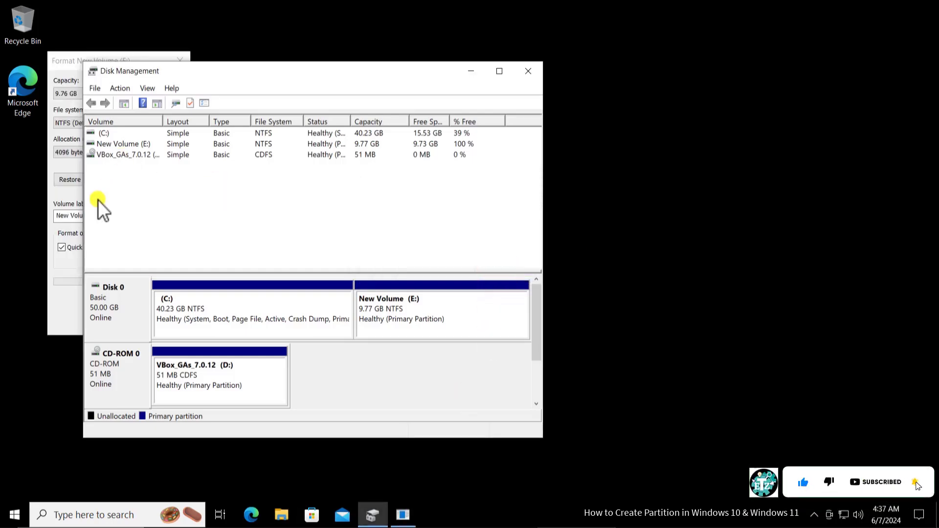
pyautogui.click(55, 272)
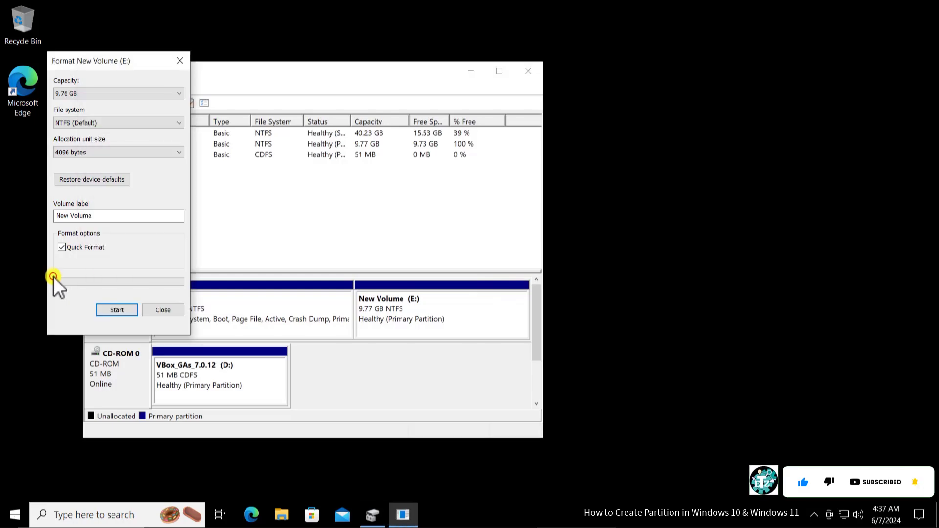
pyautogui.click(121, 312)
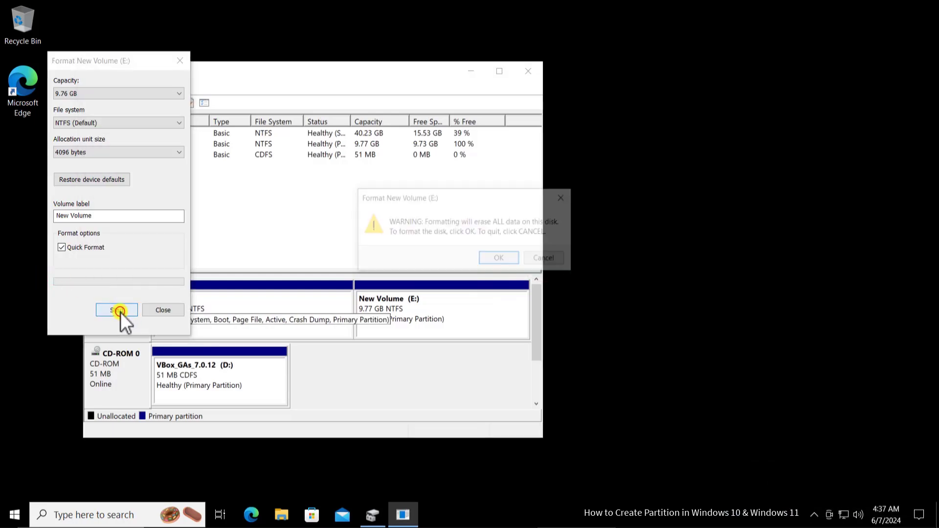
pyautogui.click(502, 258)
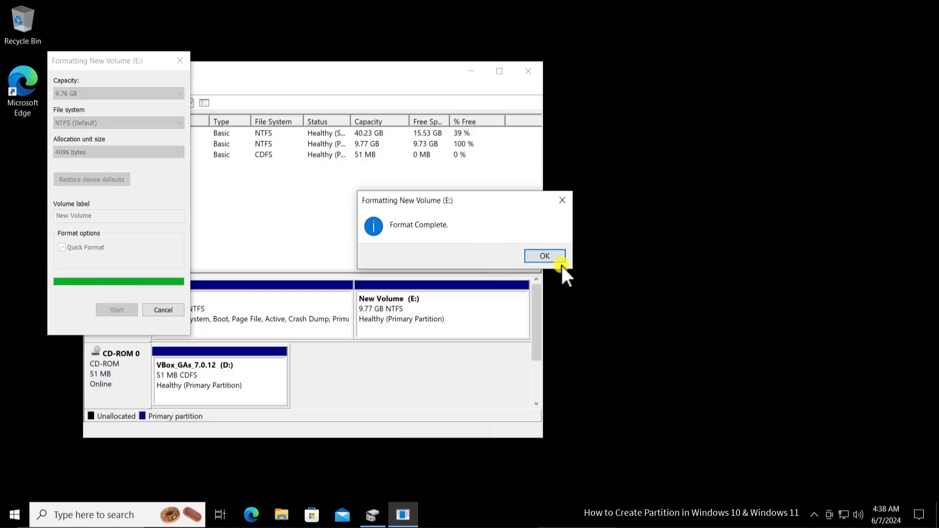
pyautogui.click(534, 257)
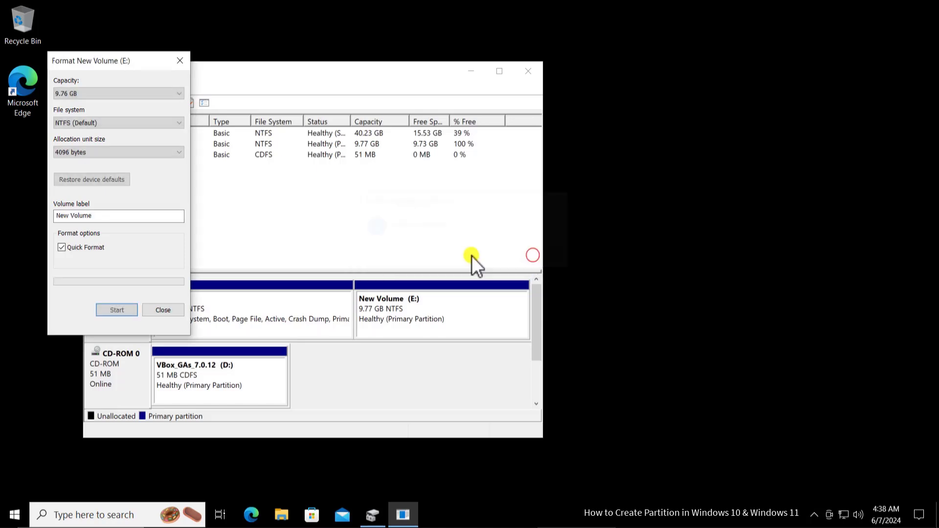
# Close Format and Disk Management, then confirm the empty New Volume (E:) under This PC.
pyautogui.click(170, 312)
pyautogui.click(531, 68)
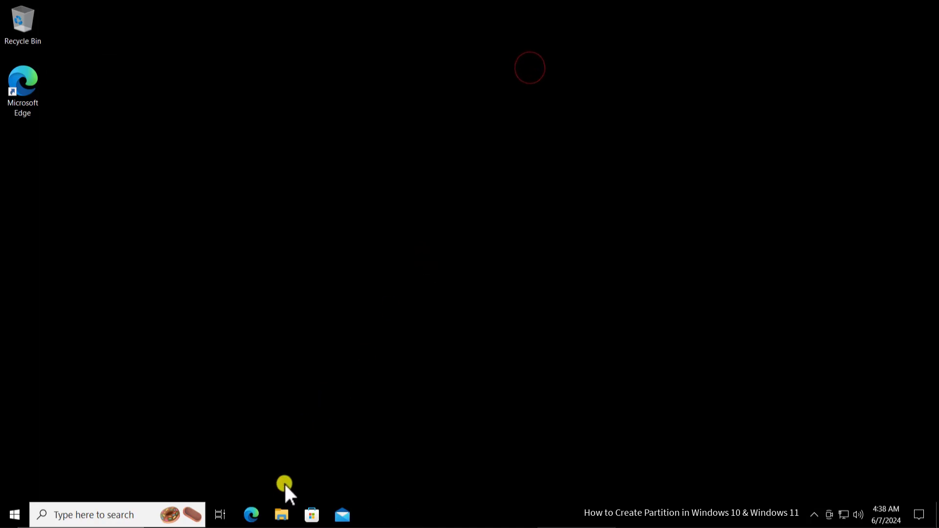
pyautogui.click(282, 515)
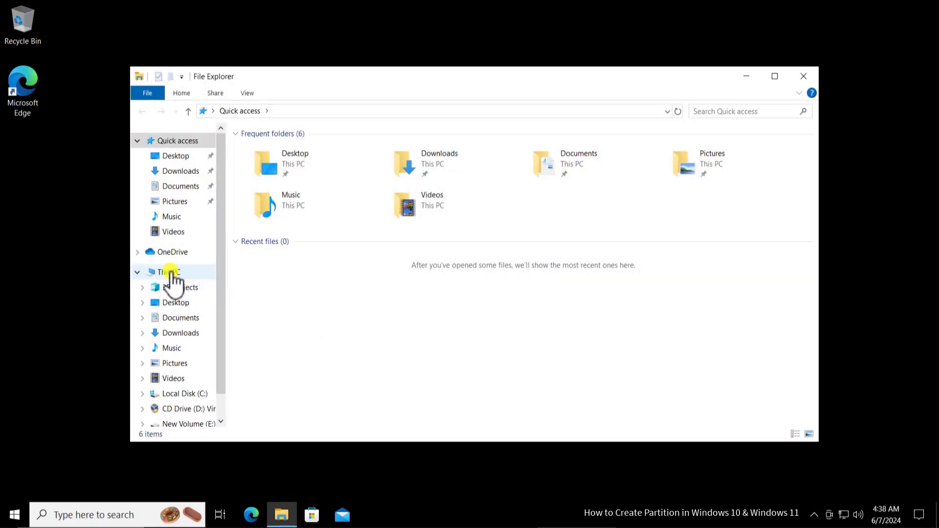
pyautogui.click(171, 273)
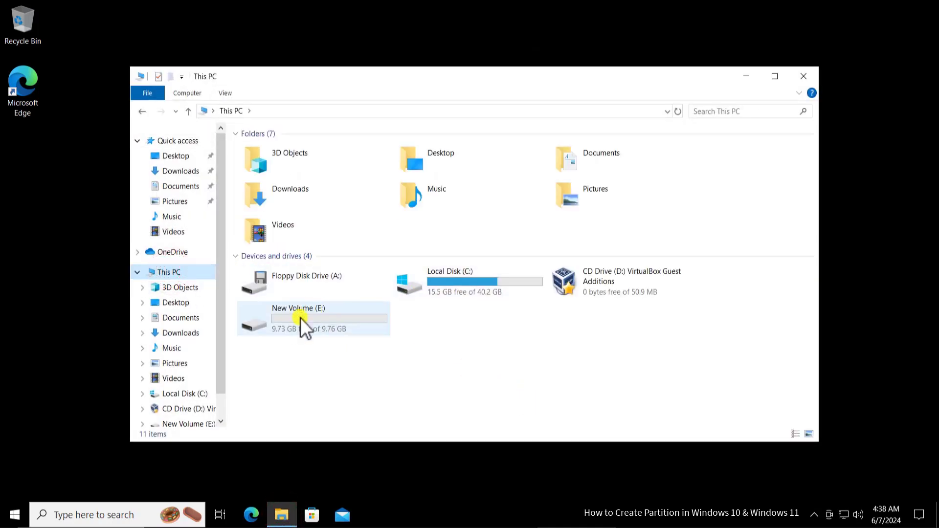
pyautogui.moveTo(334, 320)
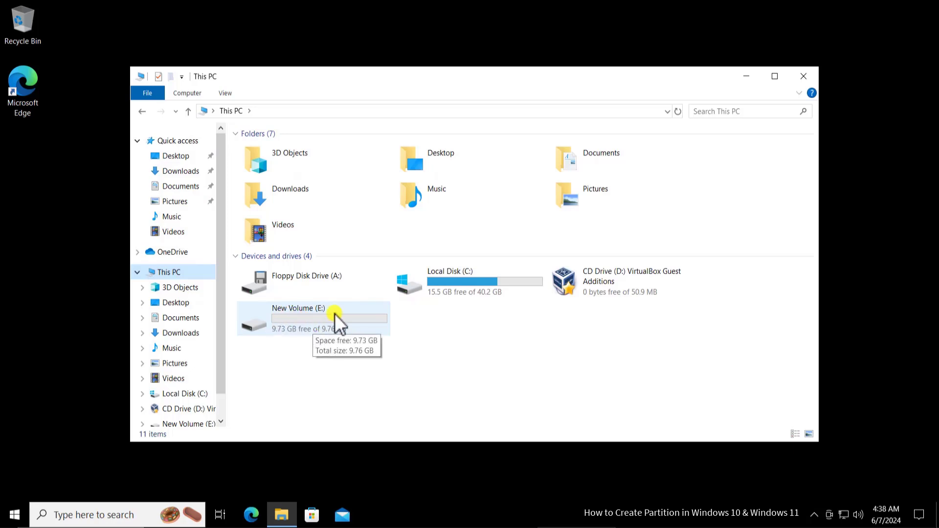
pyautogui.doubleClick(307, 318)
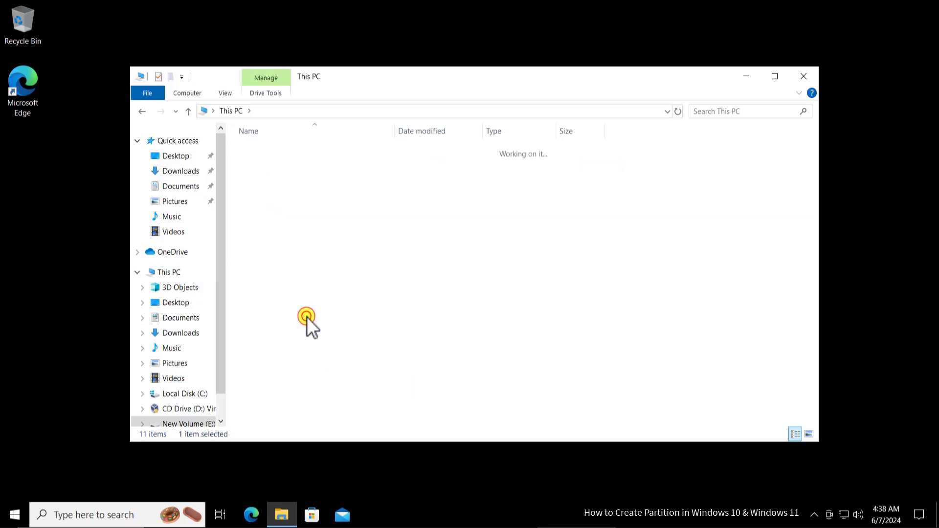
pyautogui.click(140, 111)
pyautogui.click(803, 77)
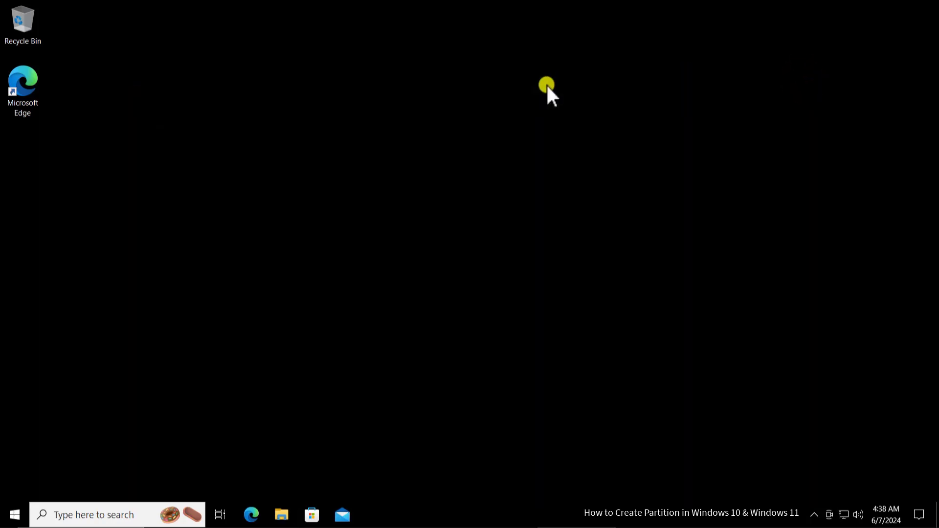